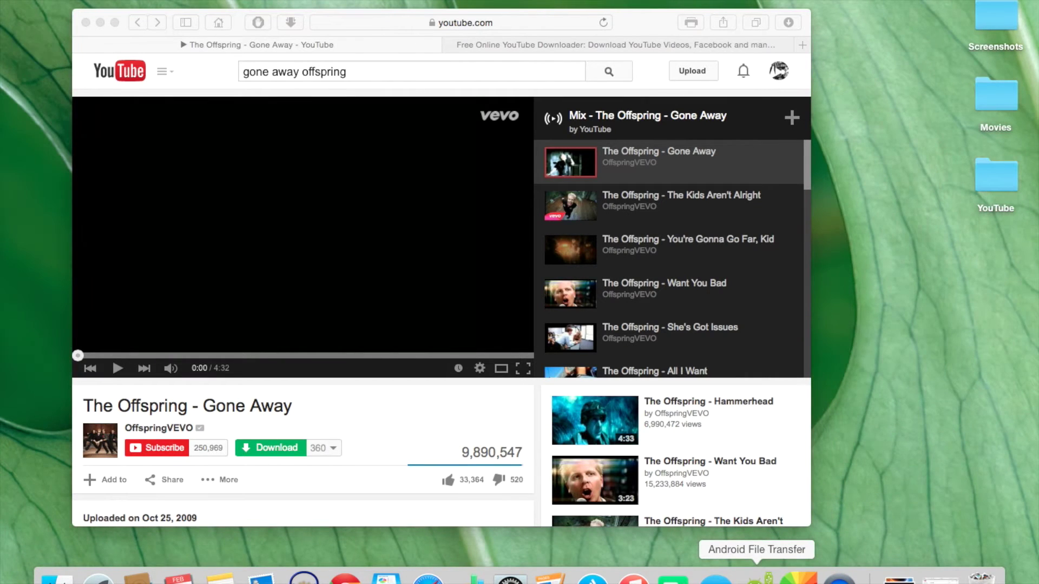
- Open a new blank tab beside The Offspring – Gone Away YouTube video
click(802, 45)
- Google 'android file transfer' and open the Android File Transfer for Mac result
text(a)
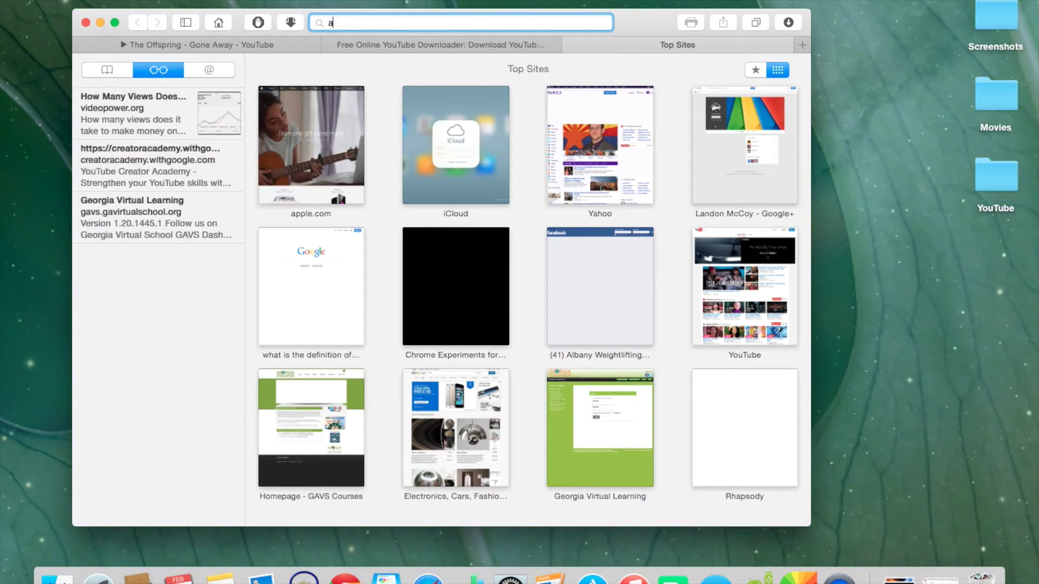
text(ndroid)
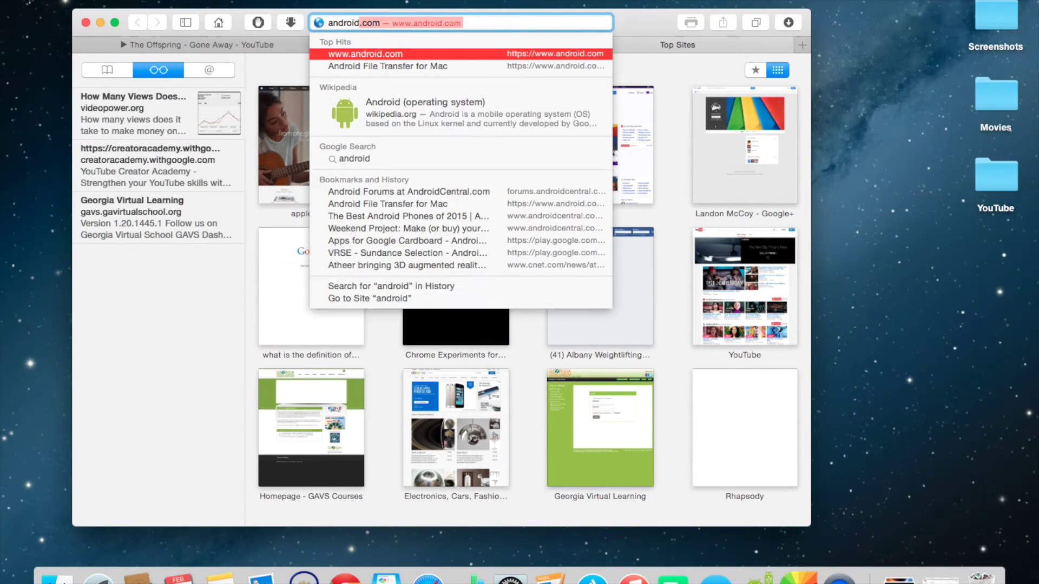
text( file )
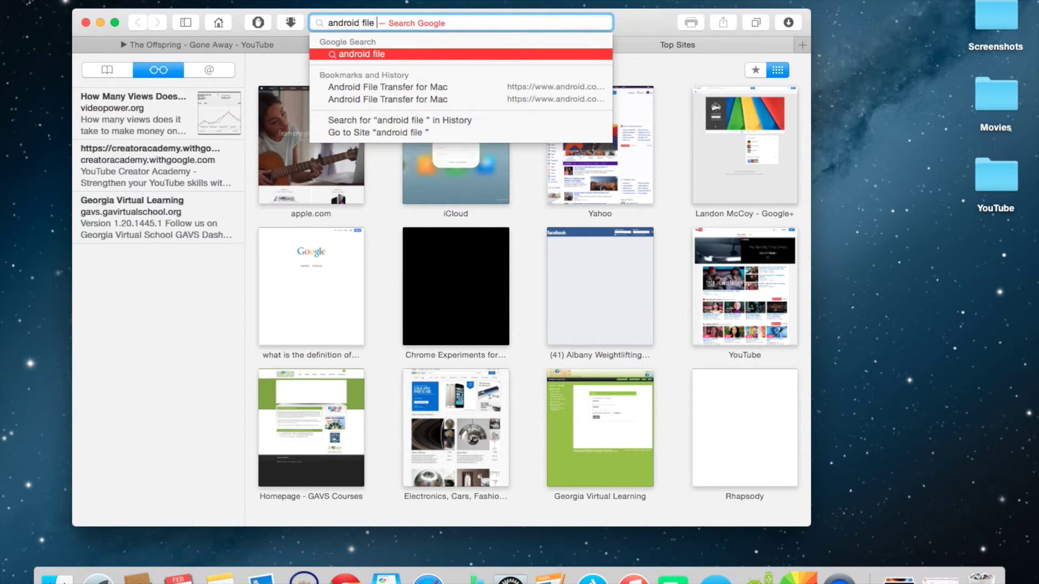
text(tran)
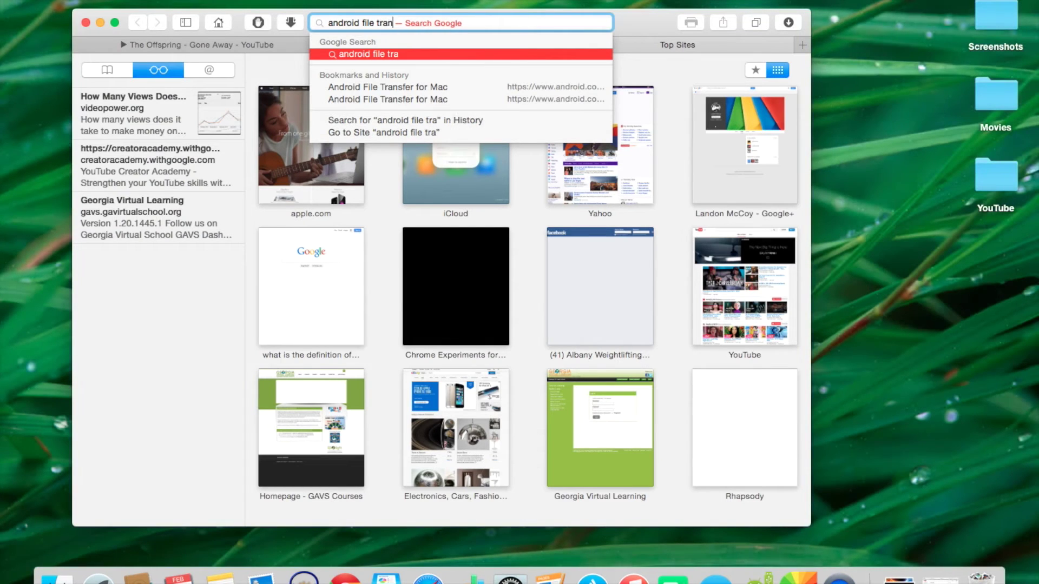
text(sfer)
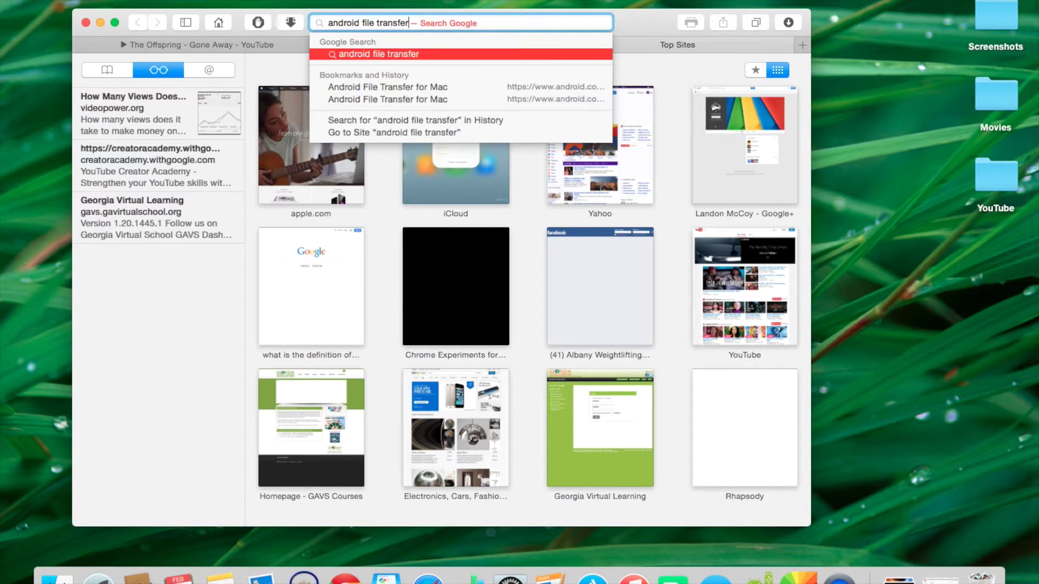
key(Escape)
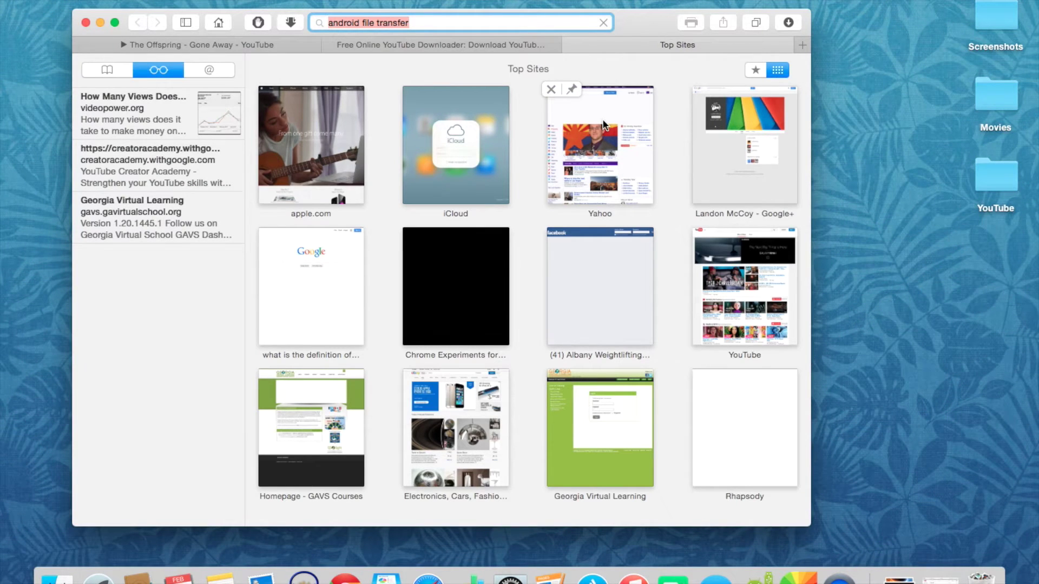
key(Return)
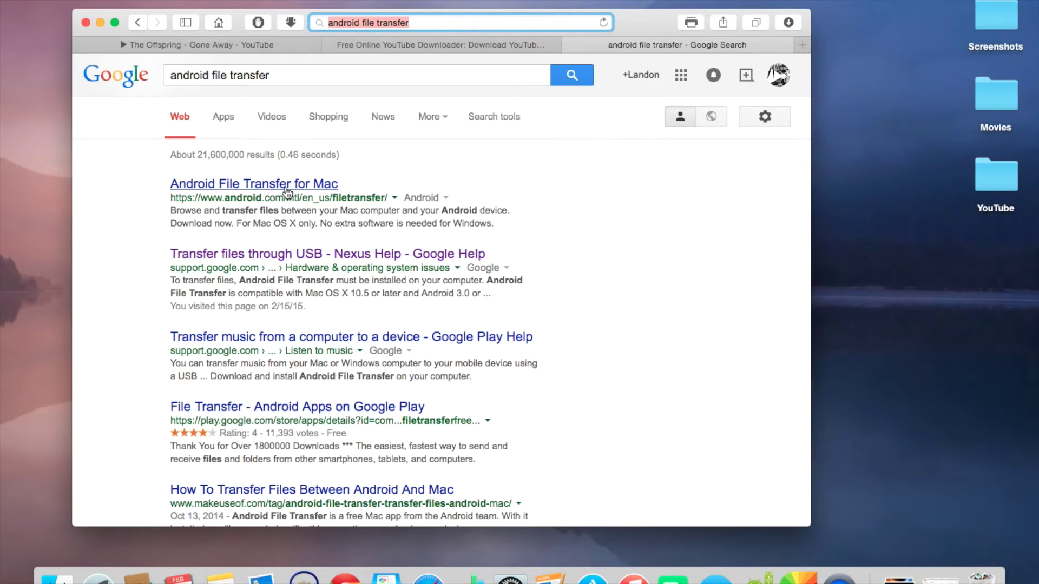
click(285, 190)
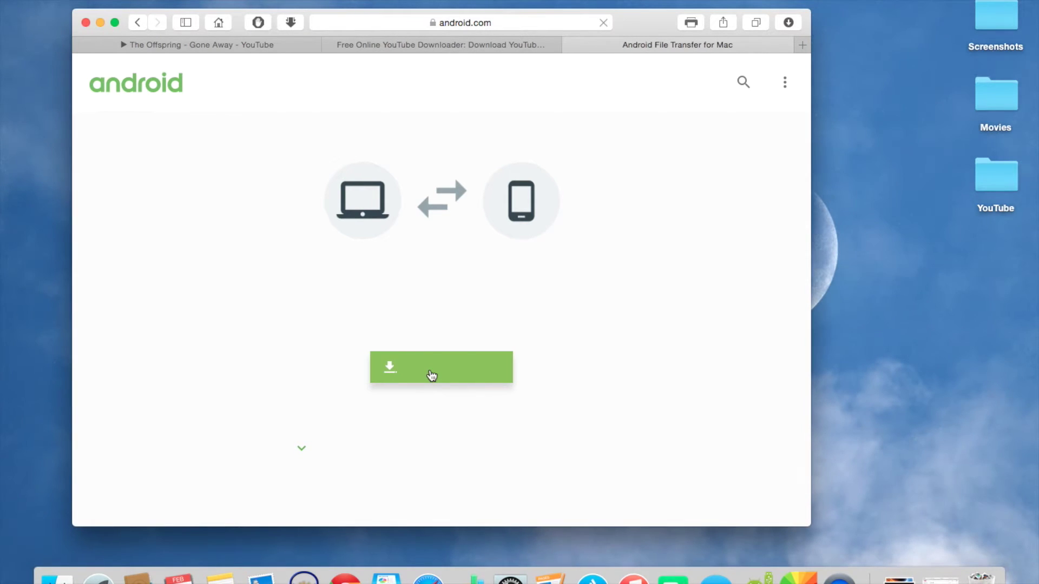
- Return to the YouTube tab showing The Offspring – Gone Away
click(252, 47)
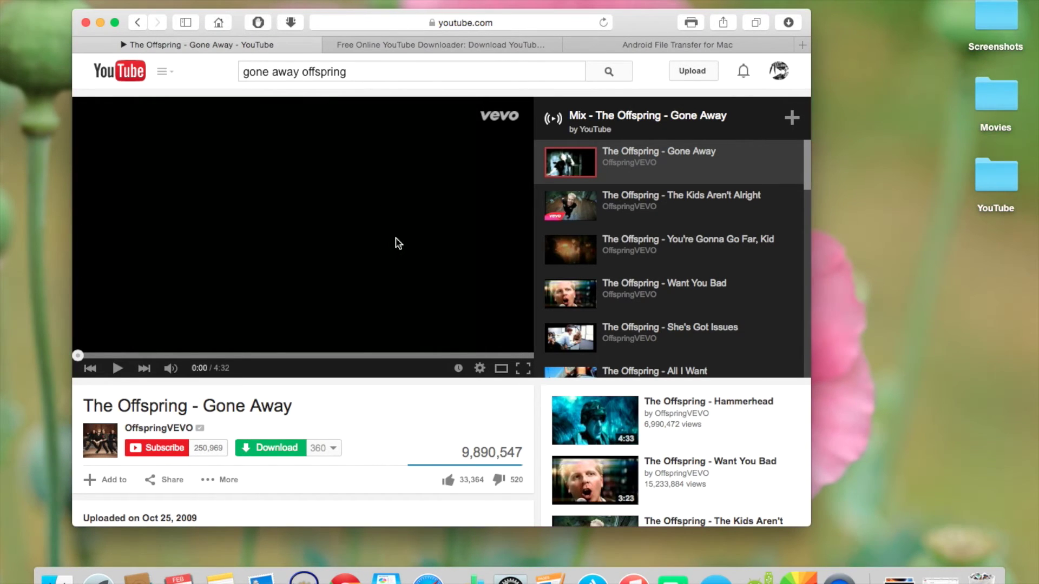
- Copy the Gone Away video's YouTube URL from the address bar
click(443, 24)
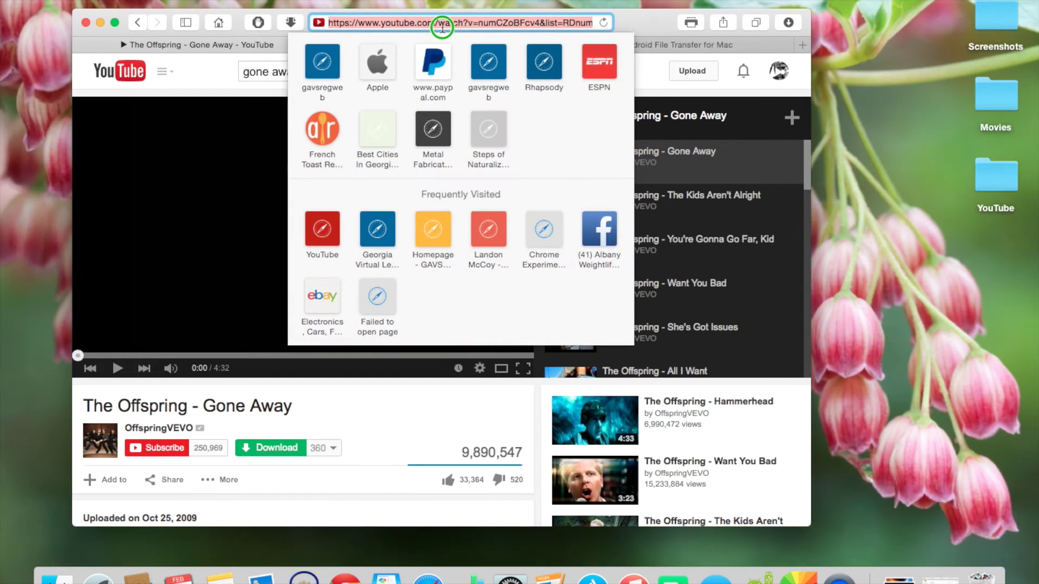
right_click(443, 27)
click(465, 170)
click(210, 74)
- Paste the URL into savefrom.net's field and fetch its download links
click(415, 45)
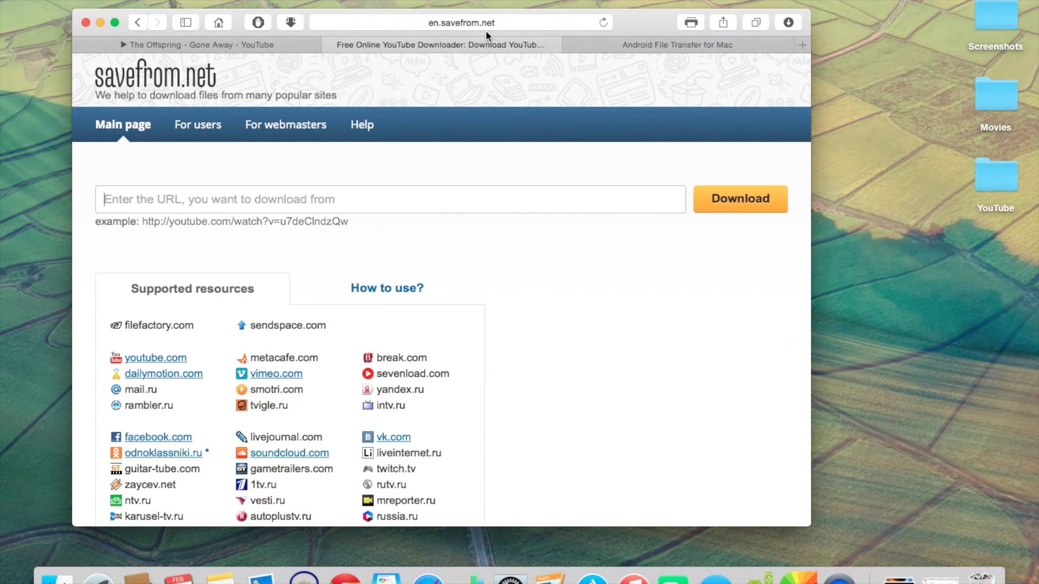
right_click(186, 198)
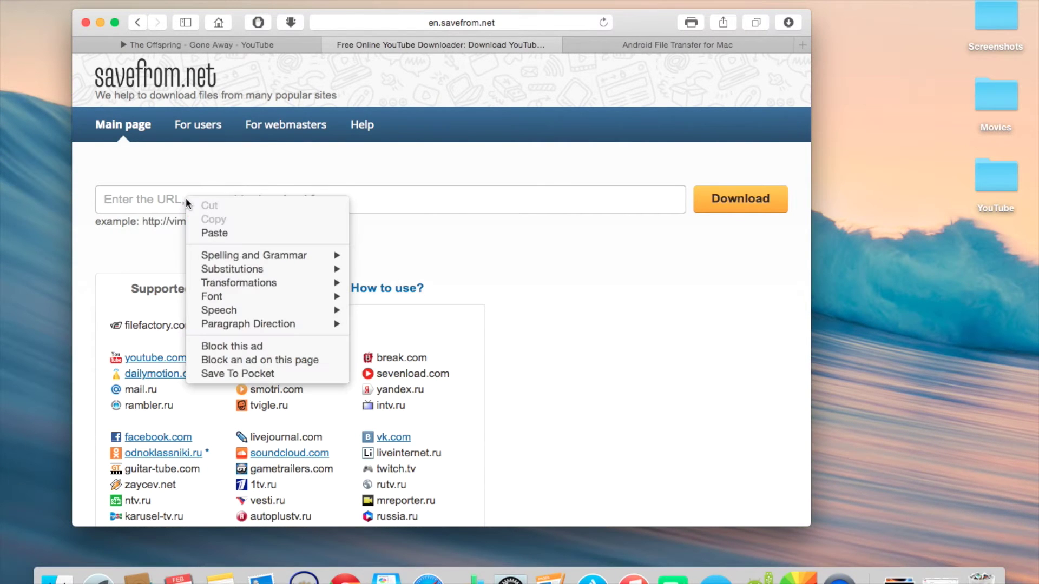
click(208, 233)
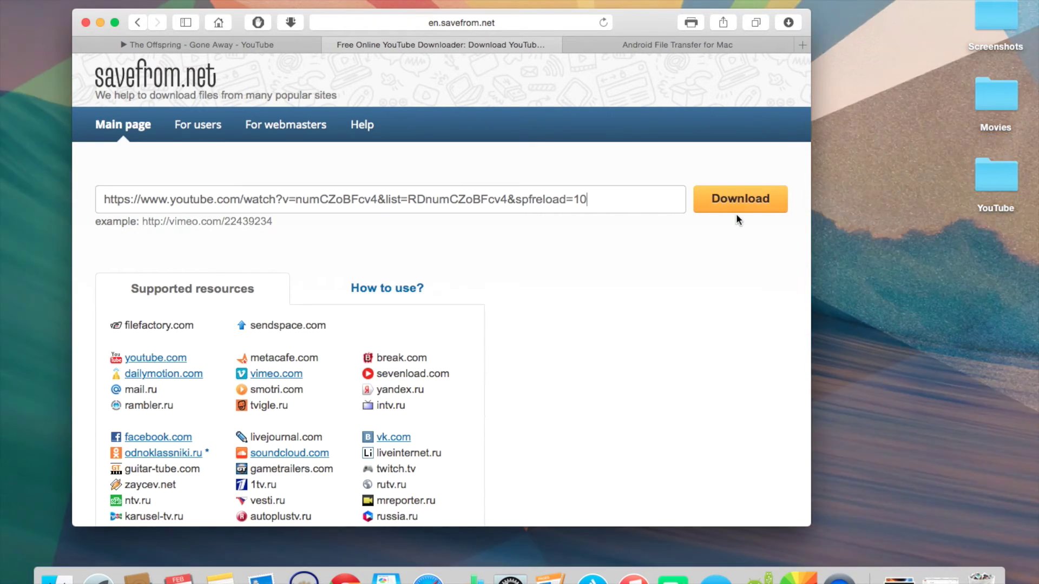
click(737, 201)
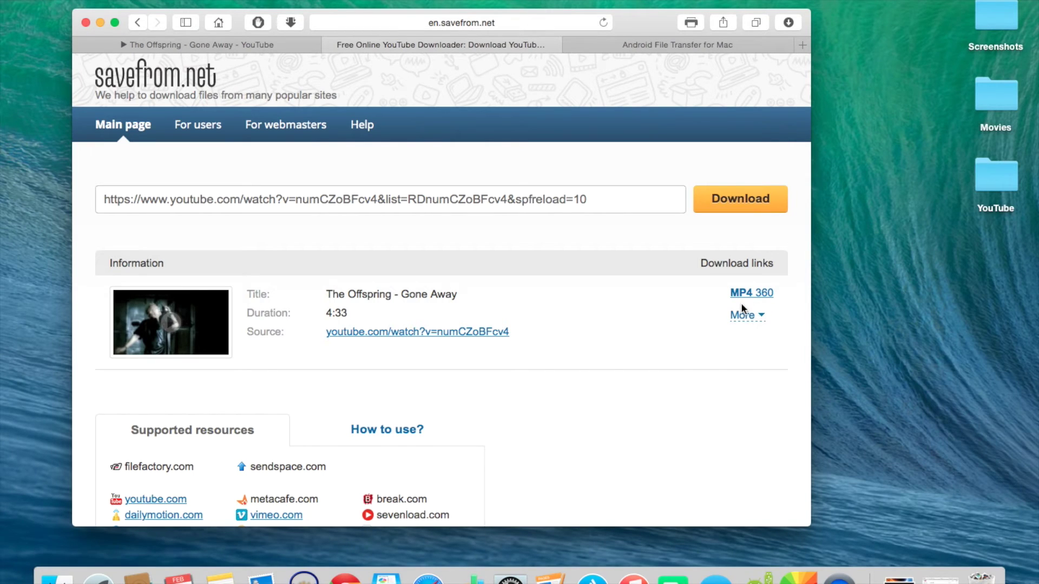
- Download the video as MP4 360 and show the Downloads stack
click(747, 317)
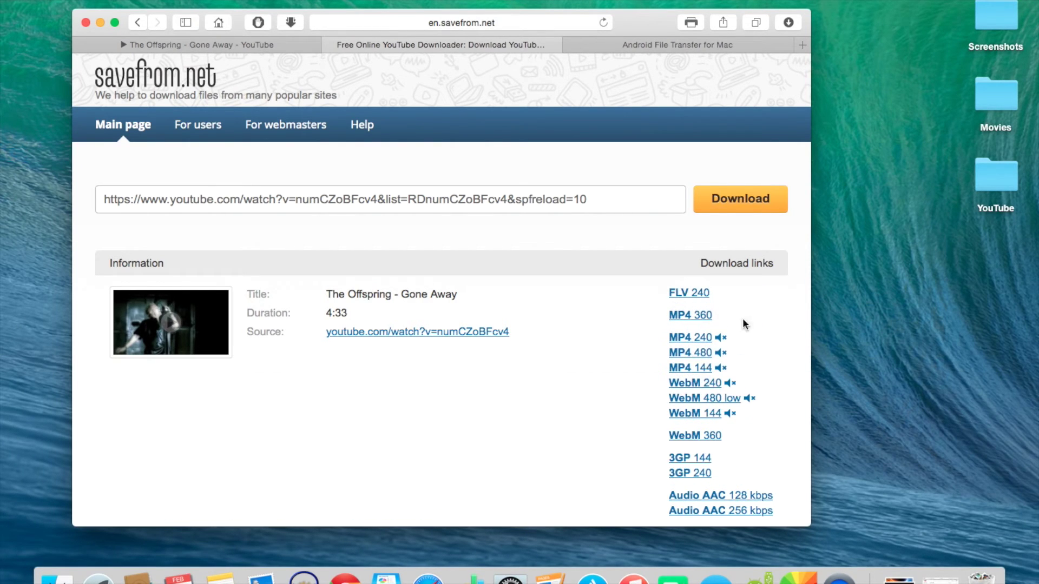
scroll(704, 368, down, 3)
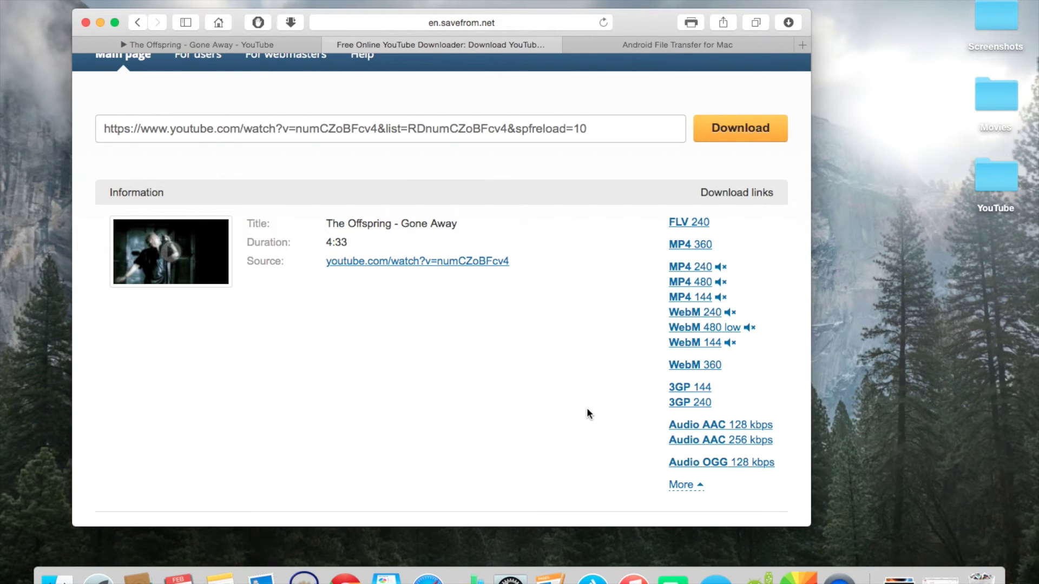
scroll(659, 262, up, 2)
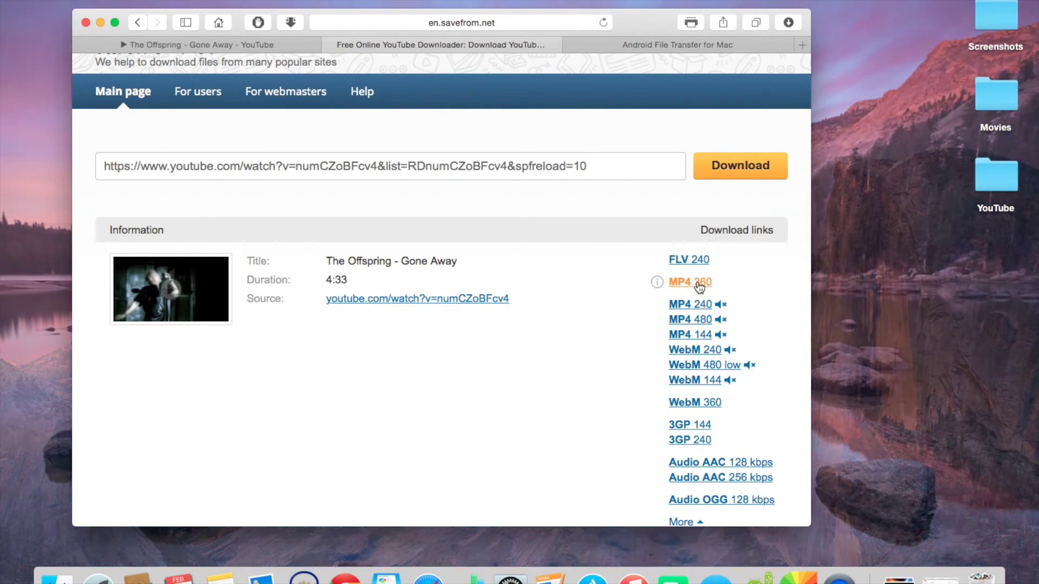
click(699, 284)
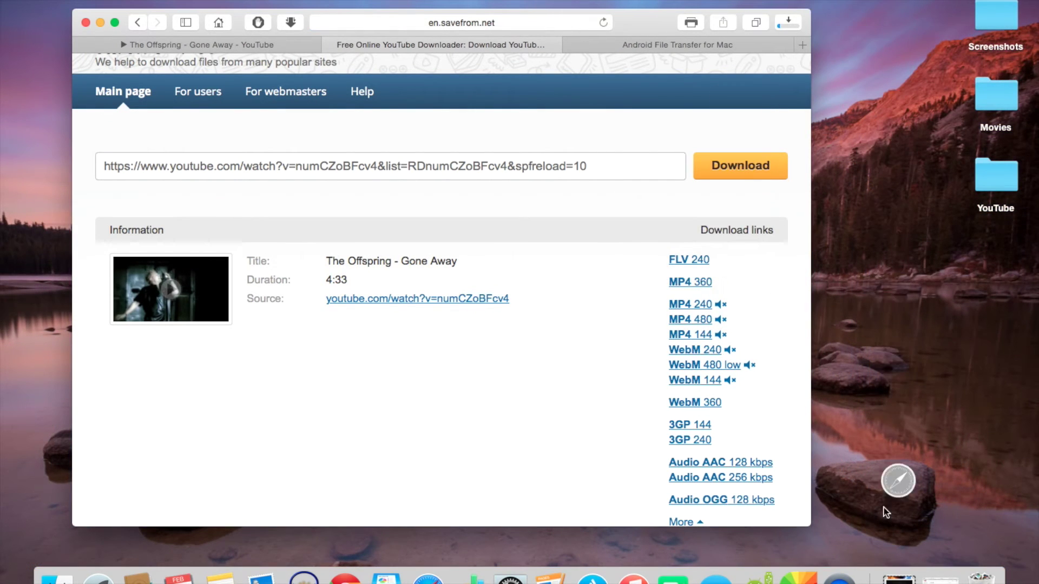
click(898, 578)
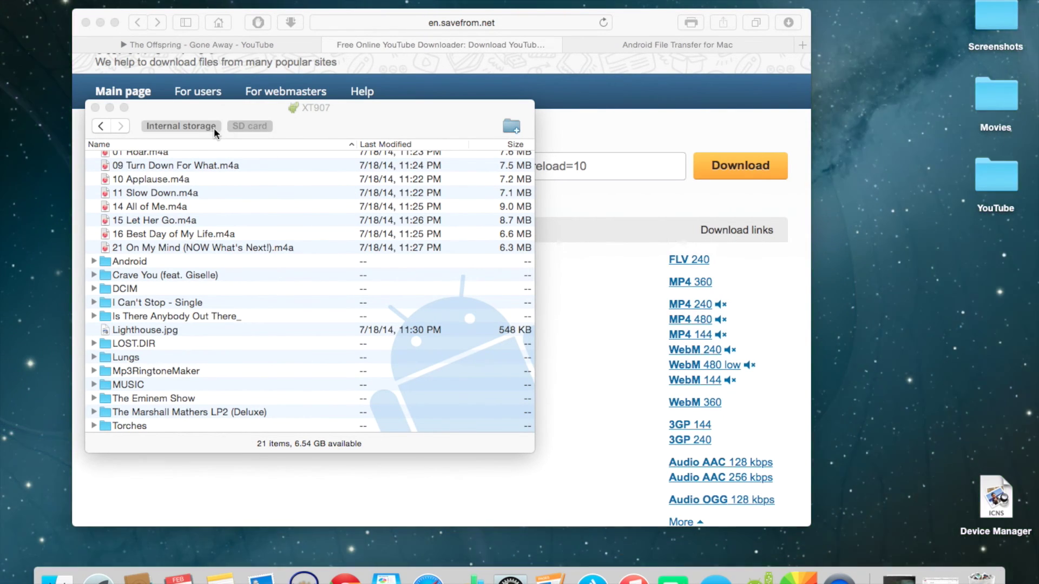
click(206, 126)
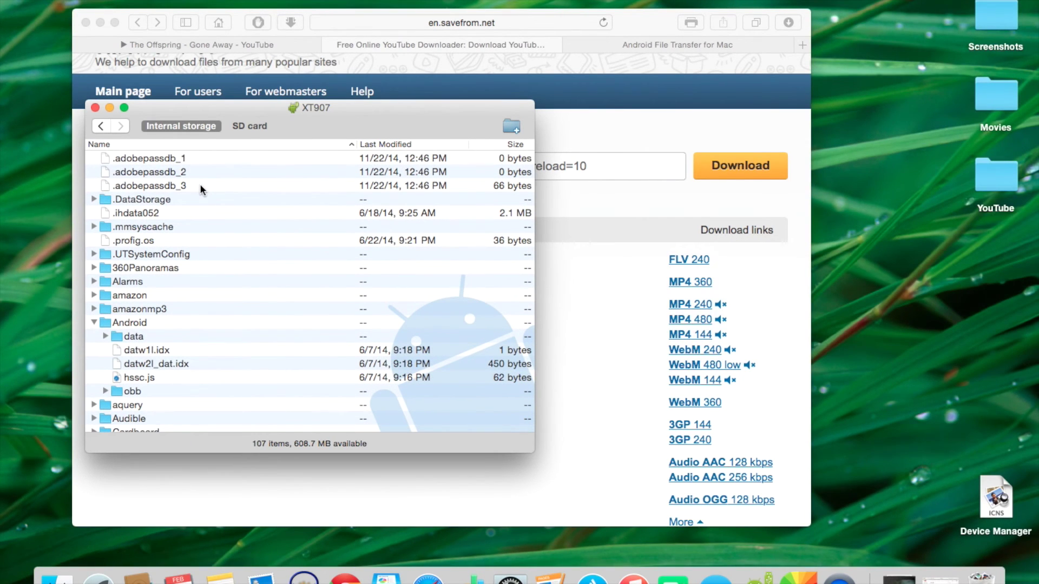
click(250, 128)
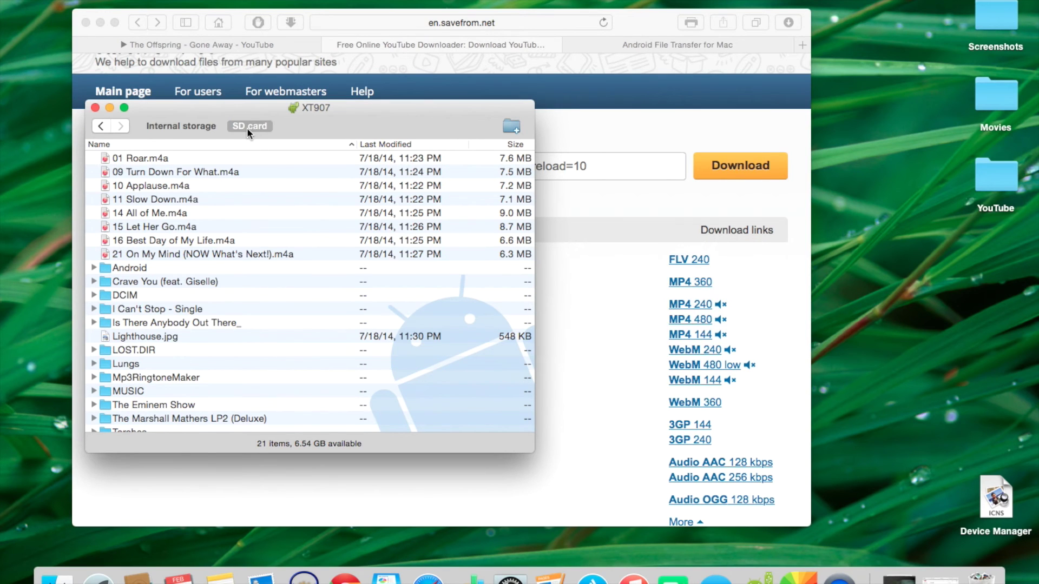
click(197, 125)
click(238, 126)
click(203, 127)
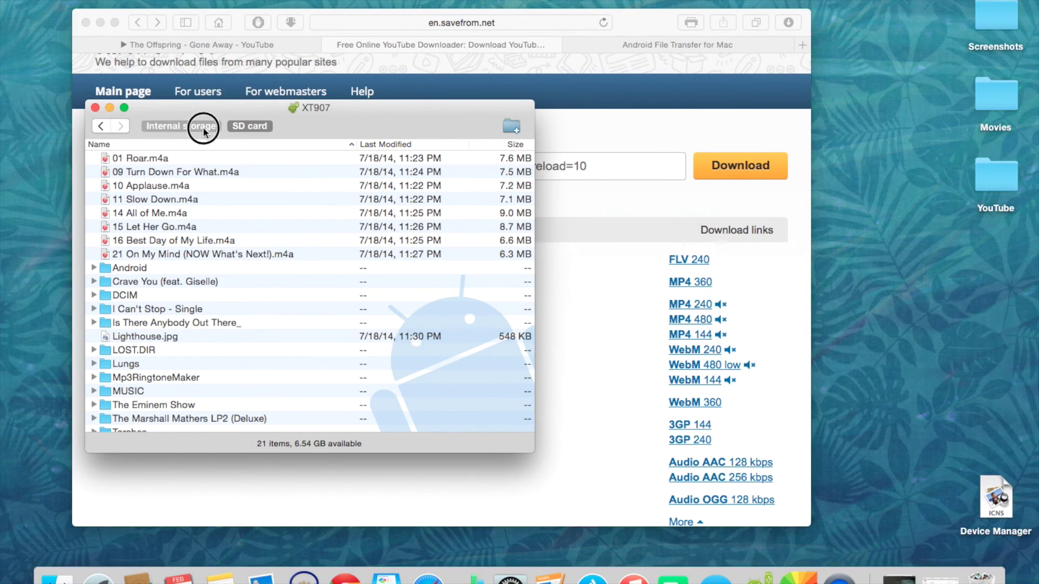
click(251, 128)
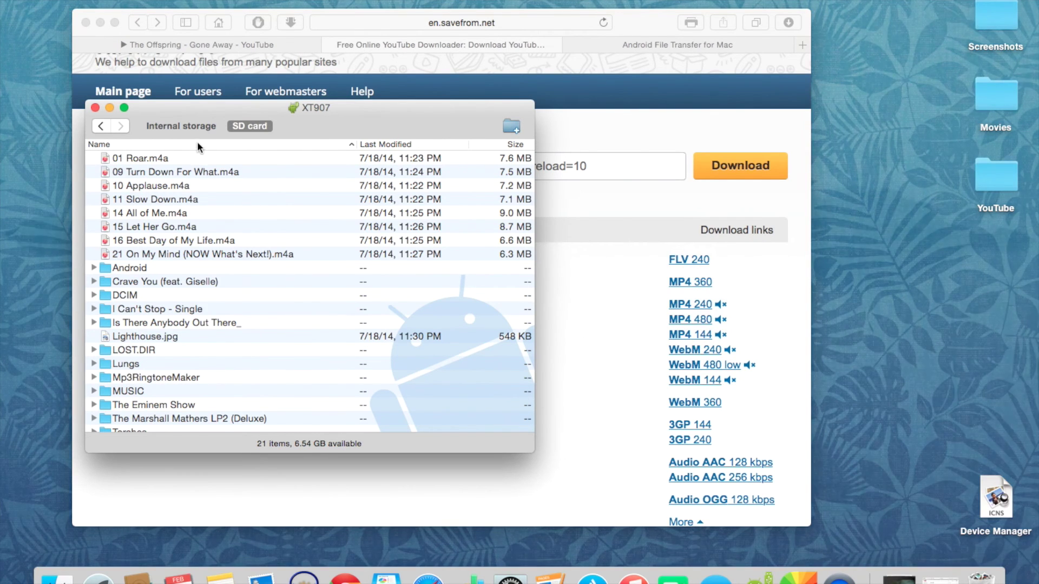
click(196, 127)
click(240, 129)
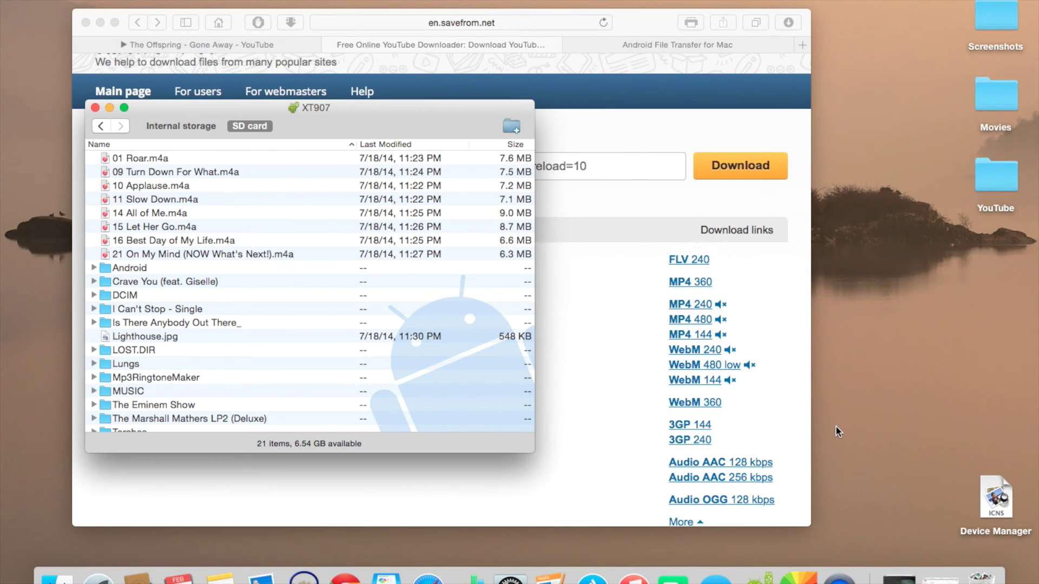
- Drag 'The Offspring - Gone Away-3.mp4' from Downloads onto the phone's SD card
click(899, 578)
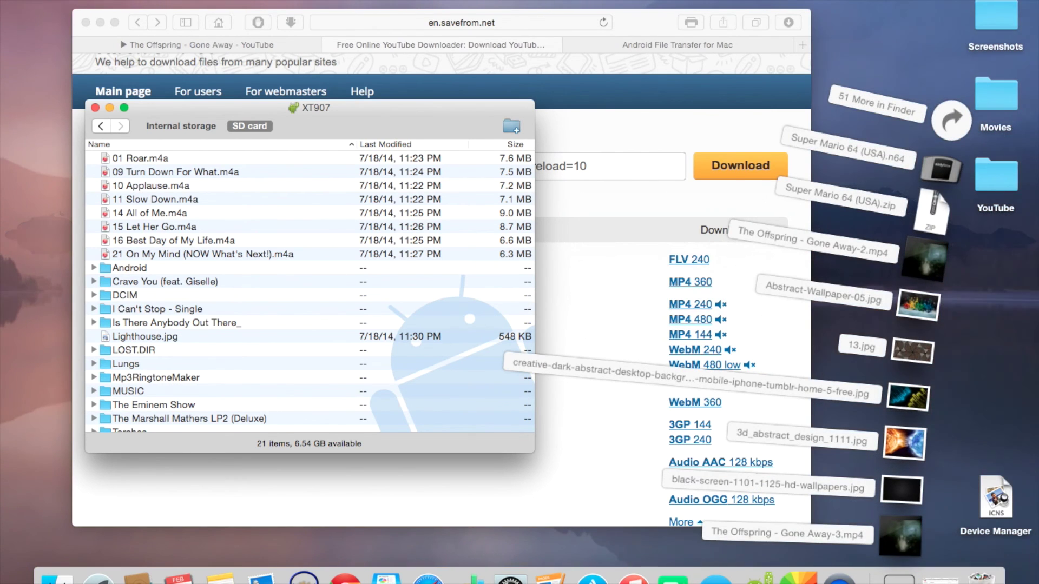
drag(900, 535, 208, 169)
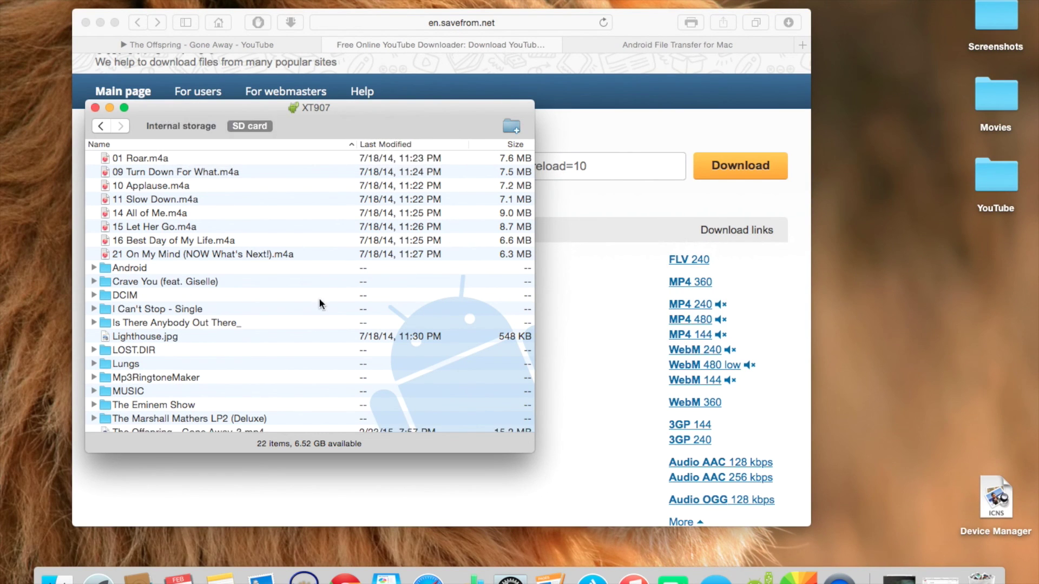
scroll(319, 297, down, 2)
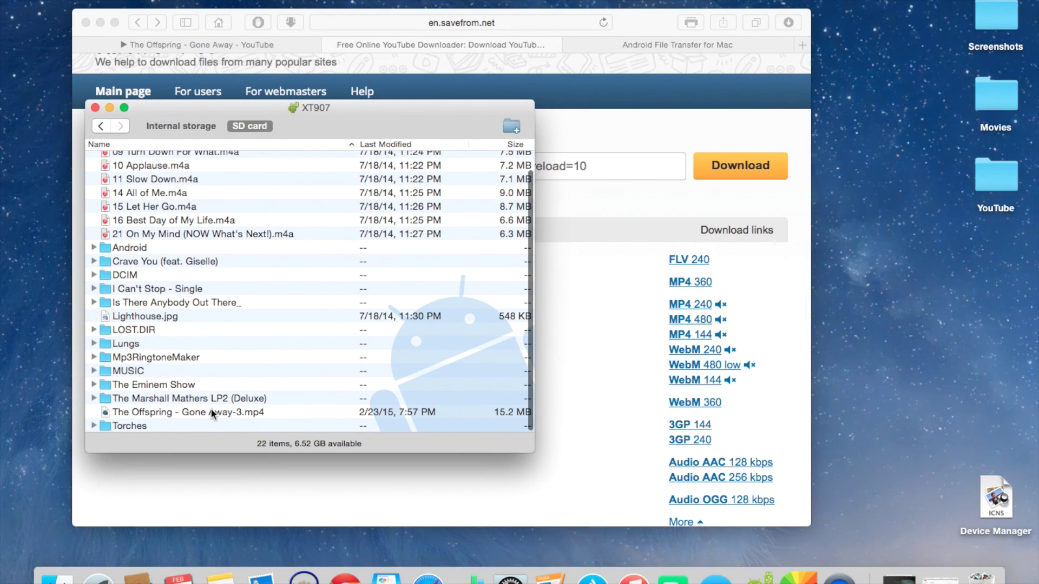